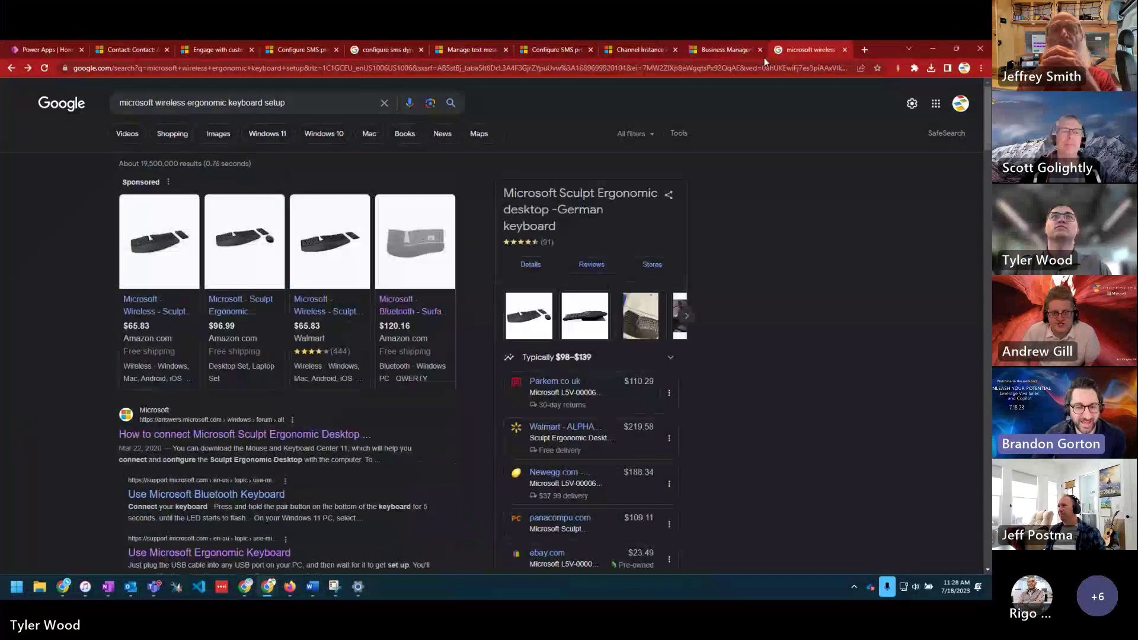
Close the keyboard-setup Google search results tab
left_click(844, 50)
Back on the contact record, close the SMS, Teams chats and Calls panes and scroll to the top
left_click(157, 50)
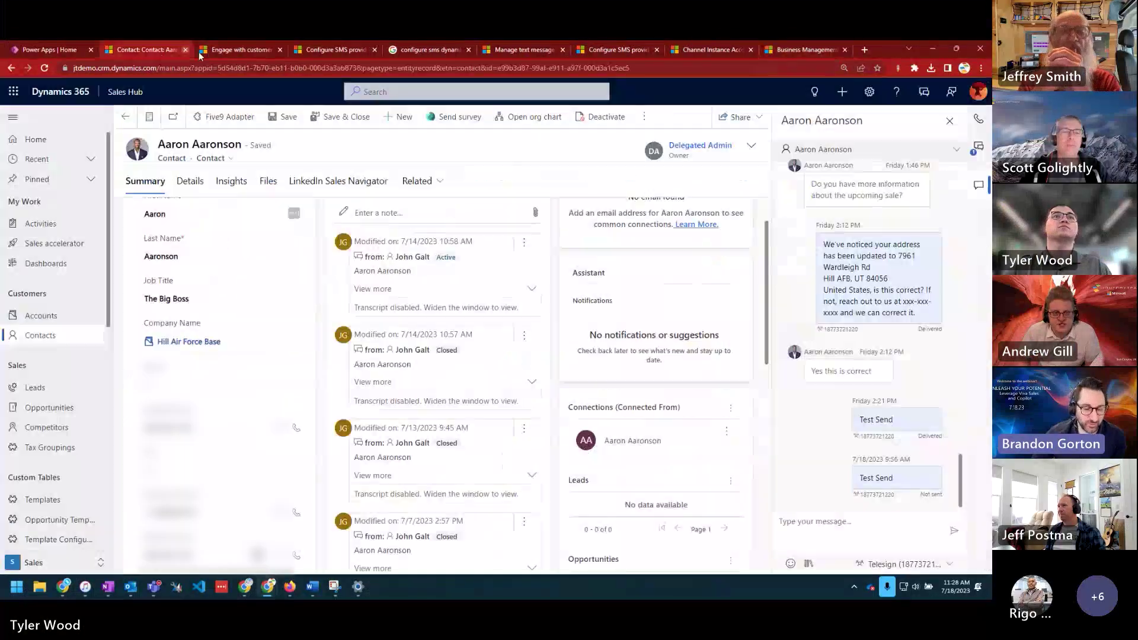
left_click(949, 121)
left_click(956, 117)
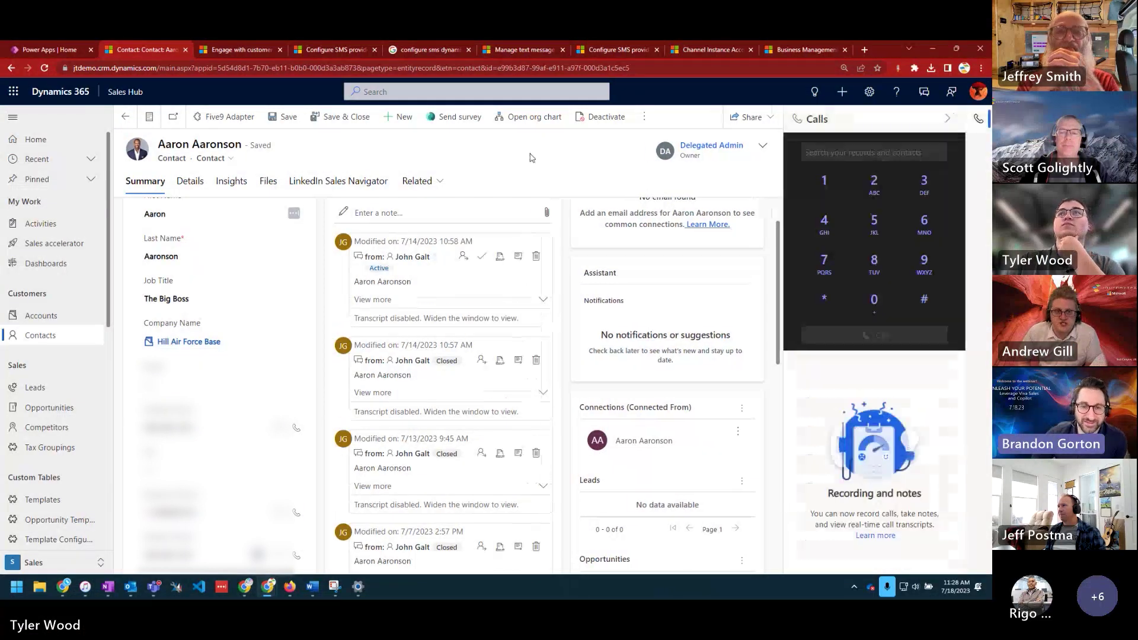
left_click(947, 118)
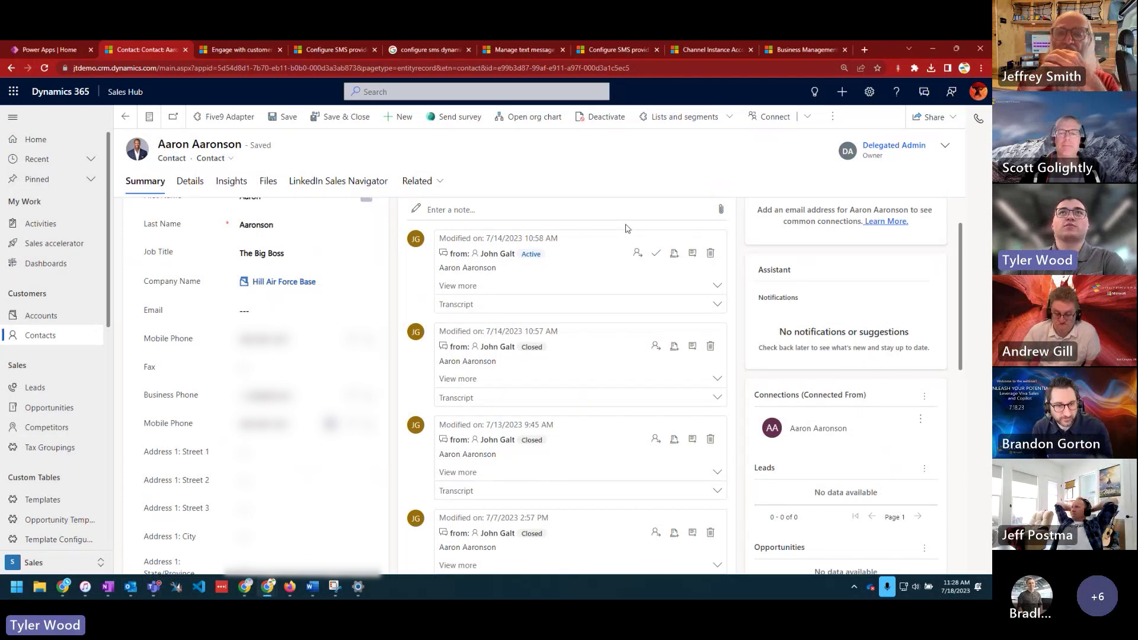
scroll(627, 227, "up", 1)
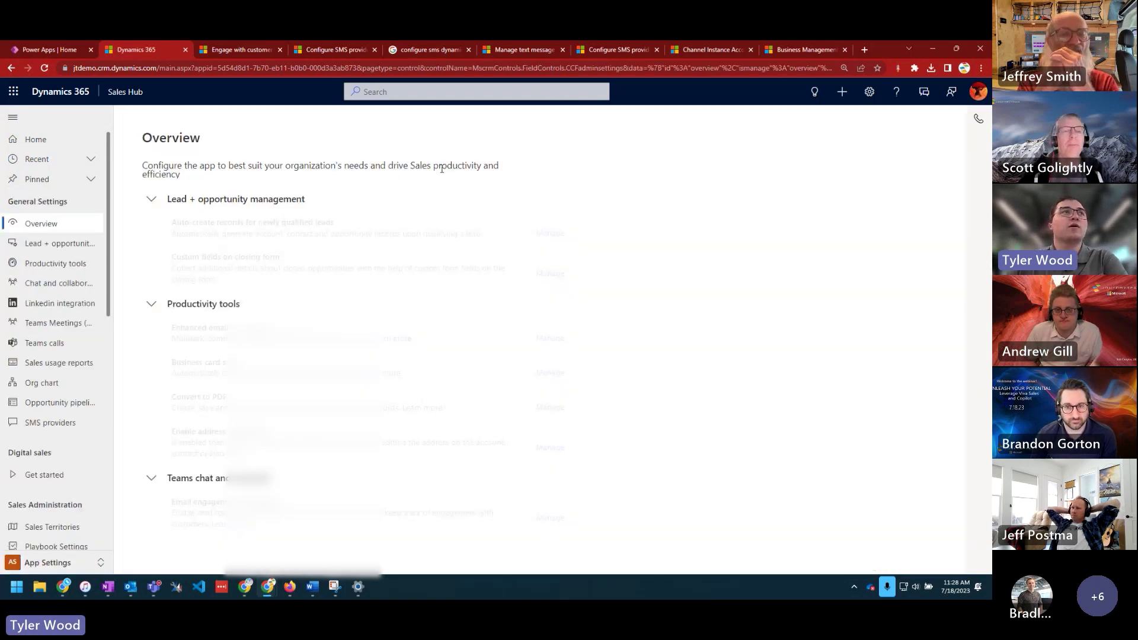
Open SMS providers in App Settings to show the All SMS Providers view
left_click(68, 427)
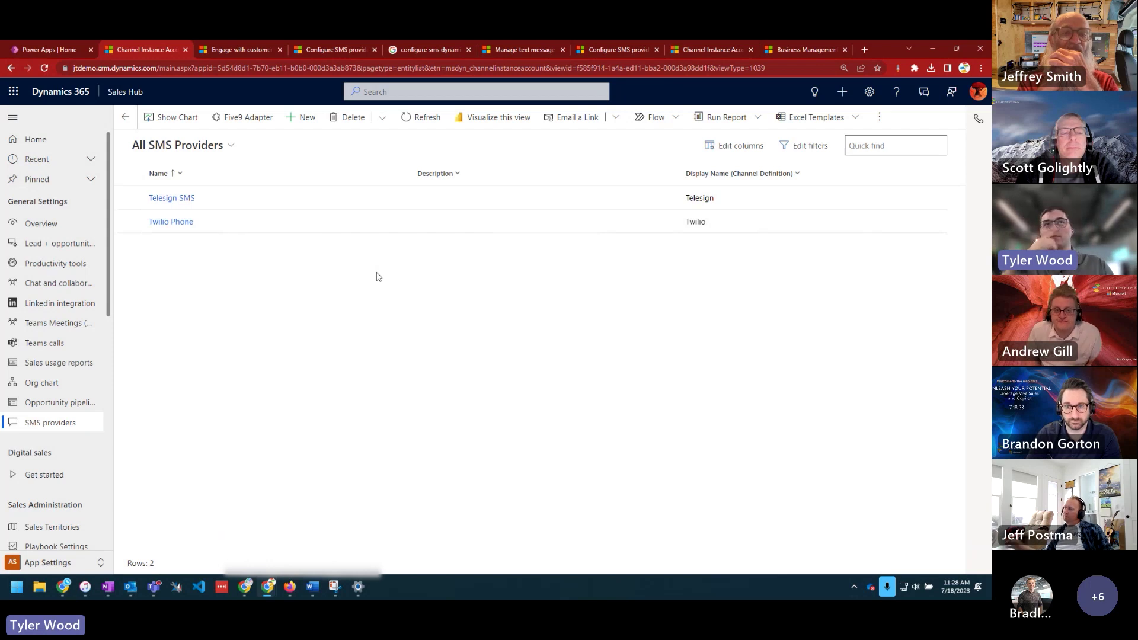
Open the Telesign SMS provider and review its Settings and Phone numbers tabs
key("Tab")
key("Return")
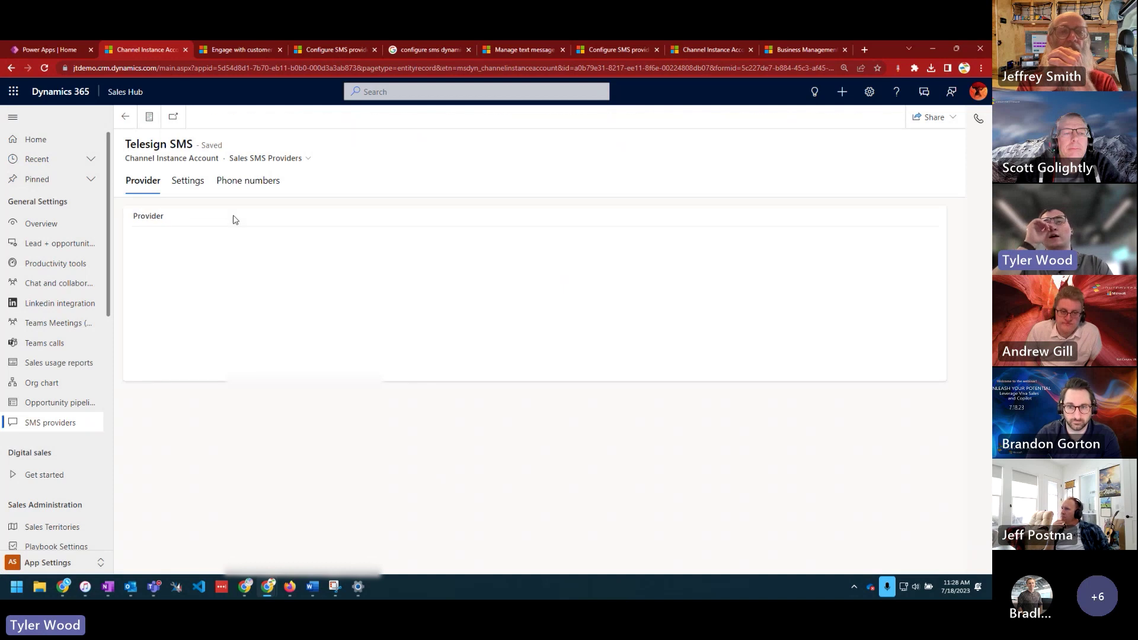
left_click(190, 181)
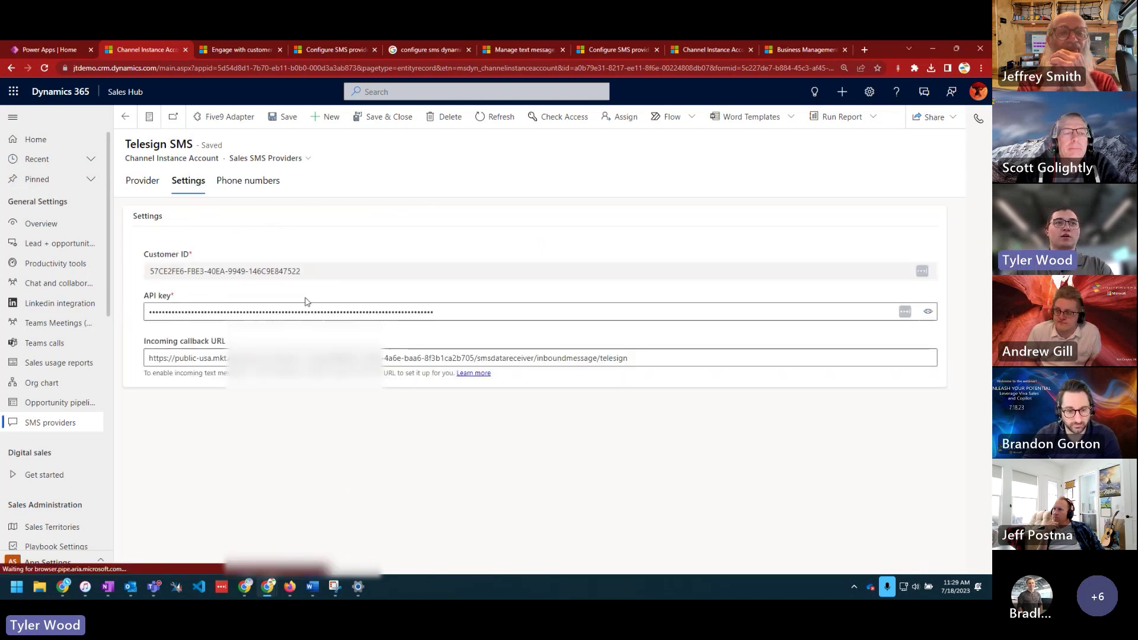
left_click(236, 188)
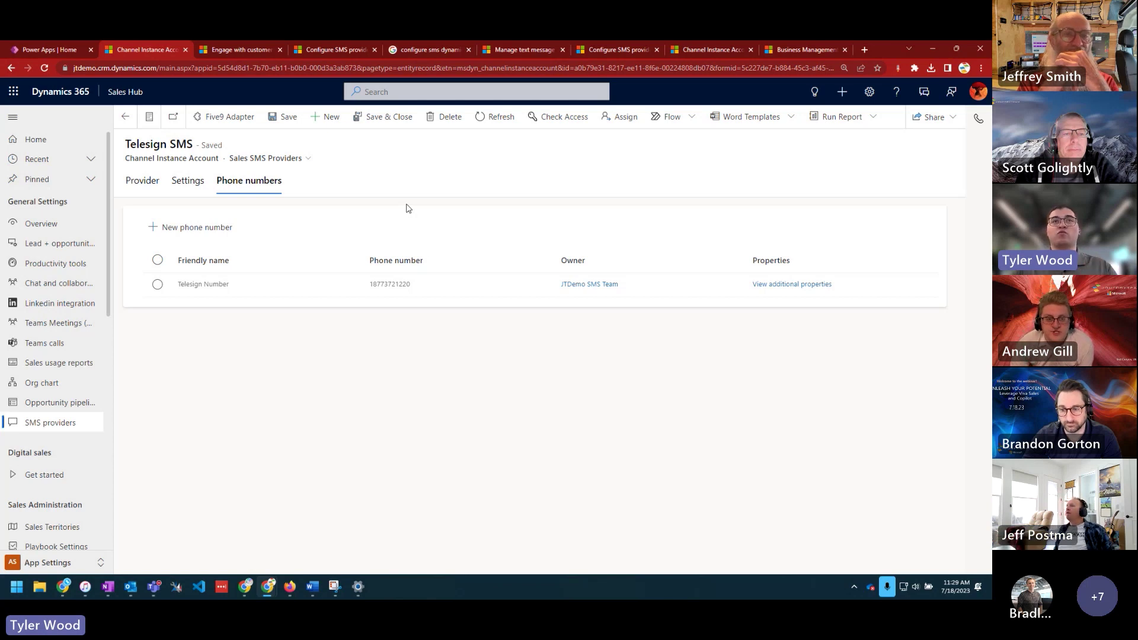
left_click(788, 284)
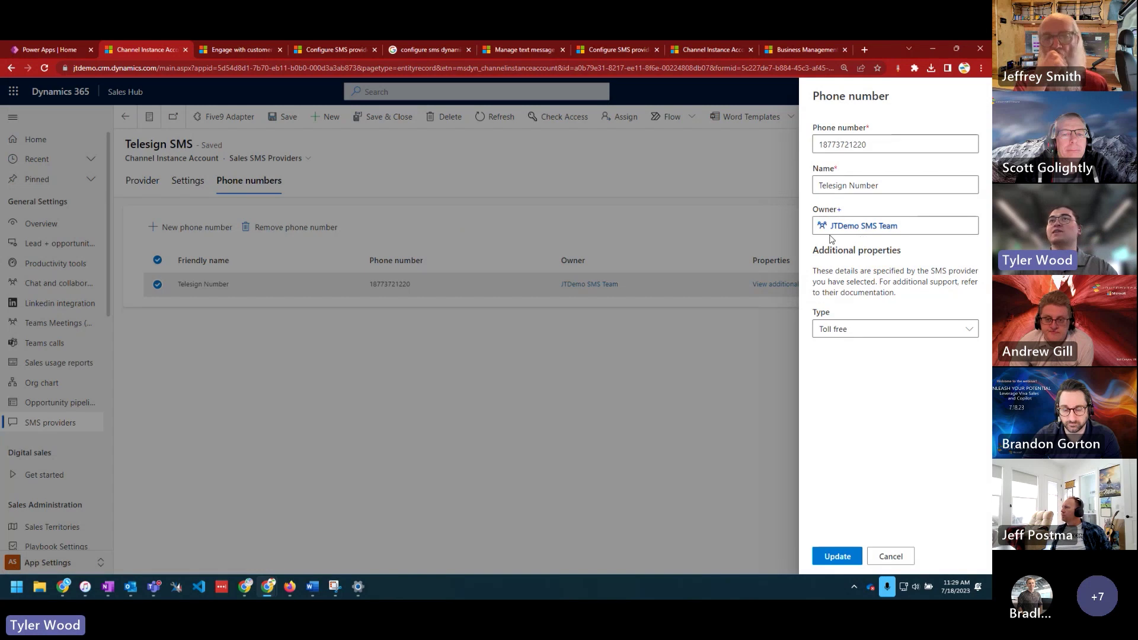
left_click(892, 557)
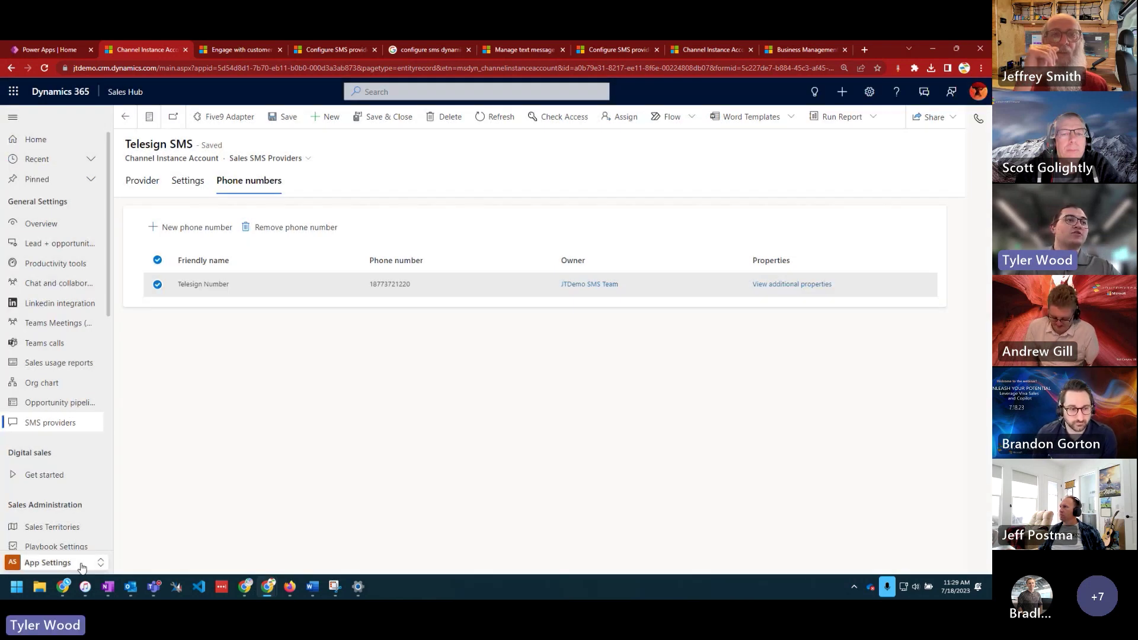
left_click(48, 562)
Switch to Sales, open the contact from the Contacts list, and scroll down to its timeline
left_click(36, 460)
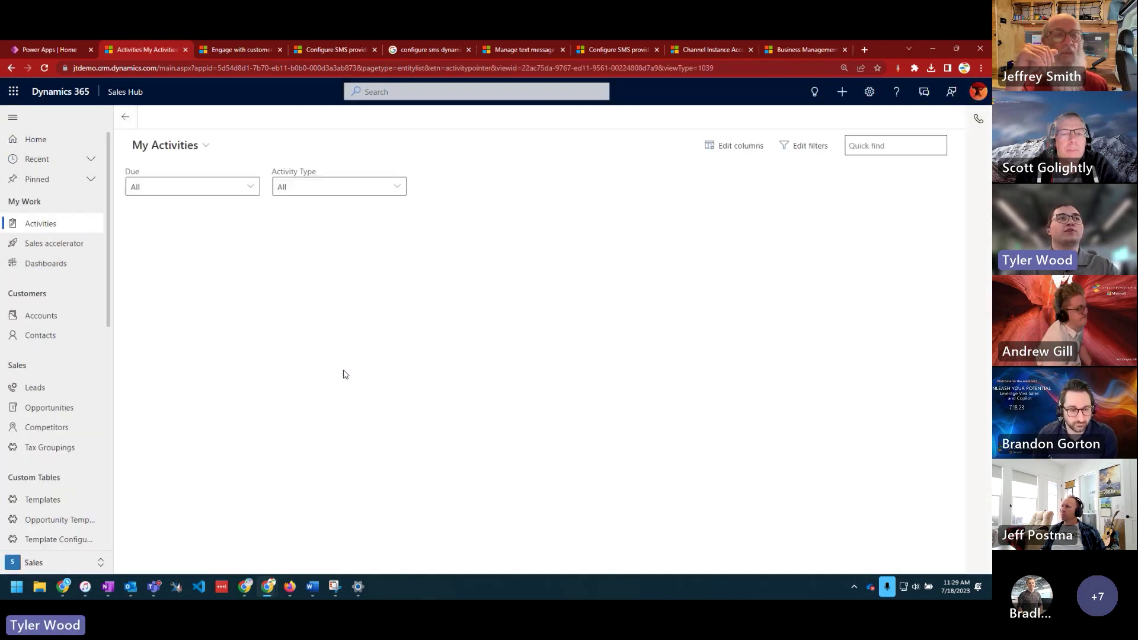
left_click(41, 335)
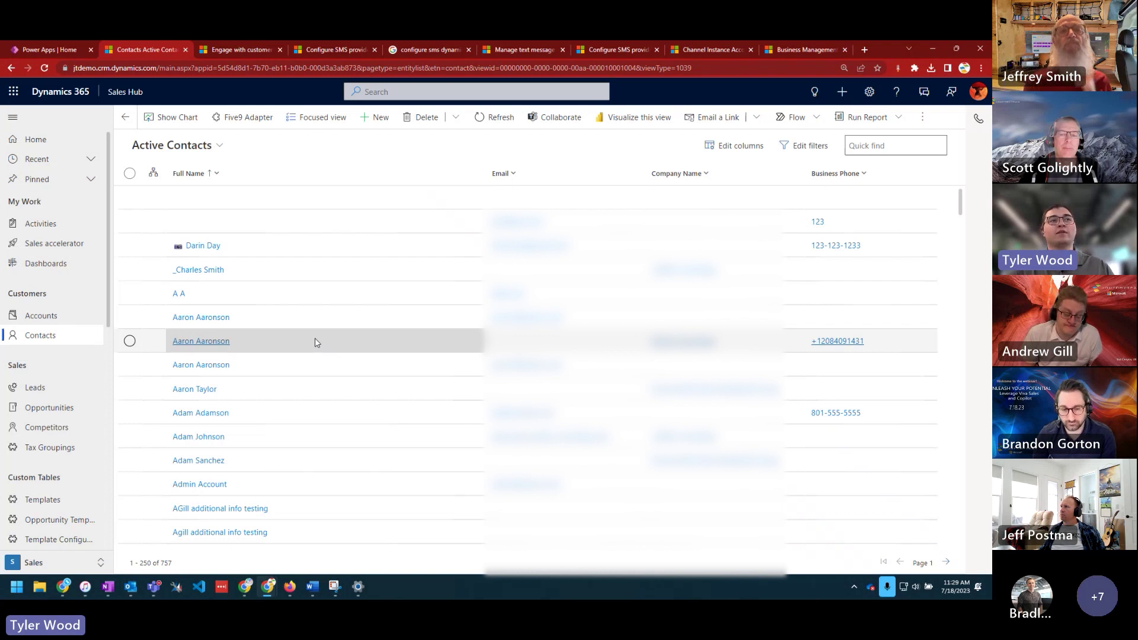
double_click(332, 341)
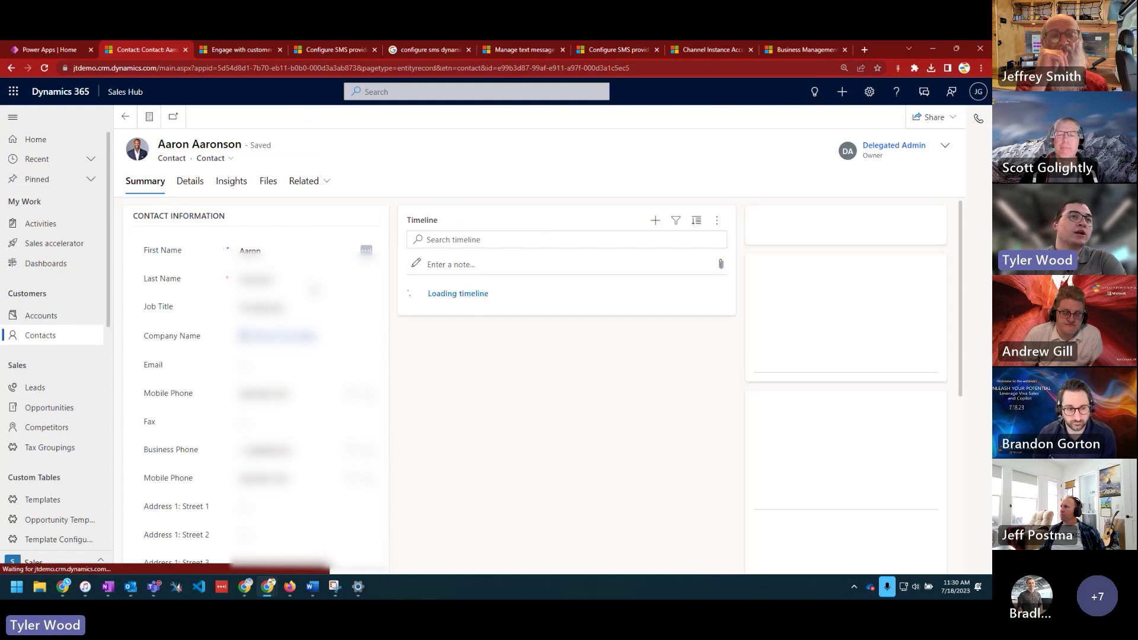
scroll(439, 415, "down", 1)
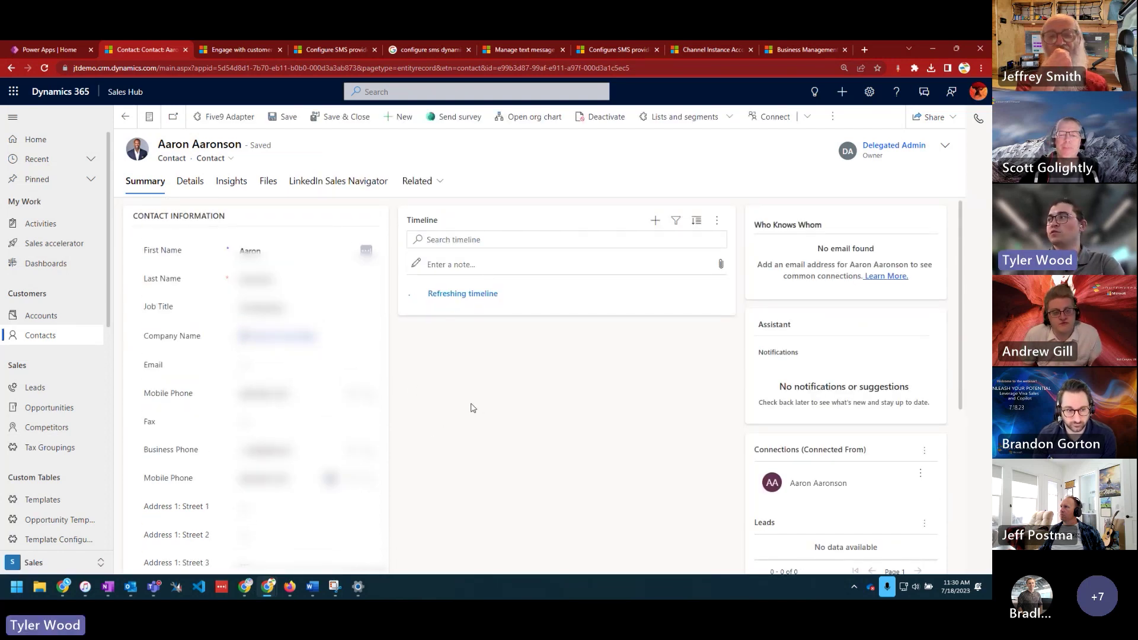
scroll(430, 389, "down", 1)
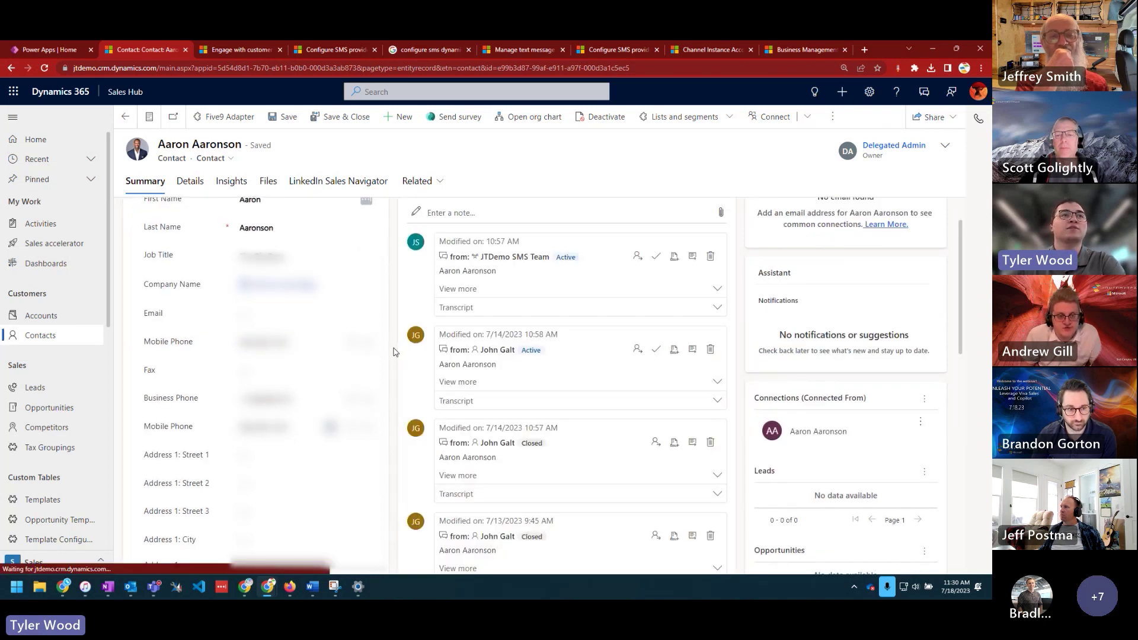
scroll(393, 351, "down", 1)
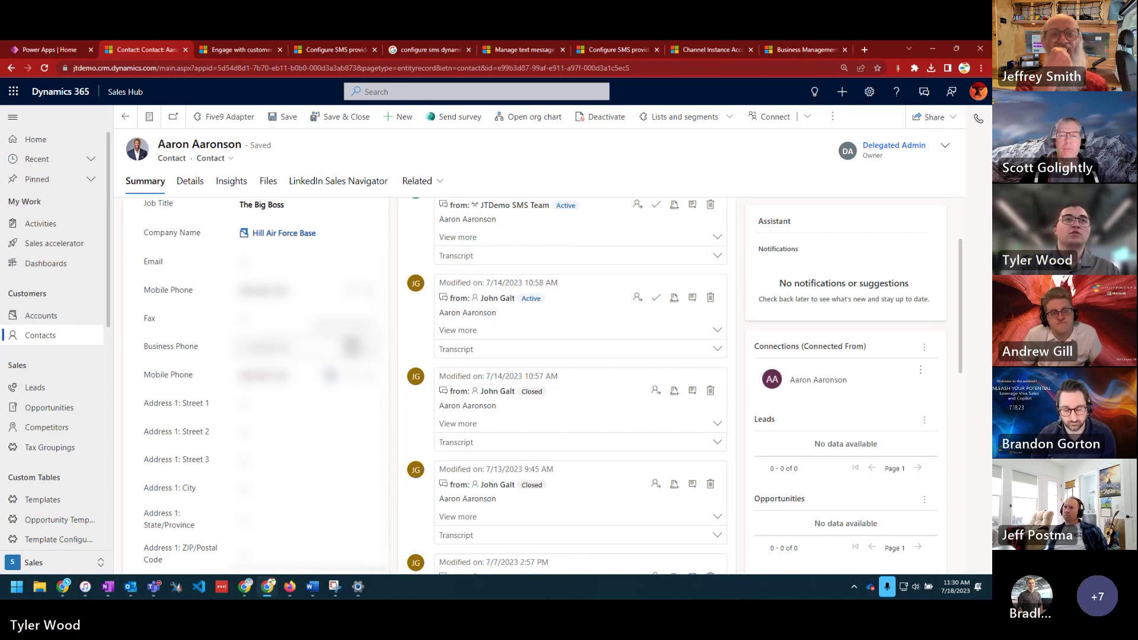
Open the contact's SMS conversation, review past messages, and list the Telesign and Twilio sending numbers
left_click(276, 354)
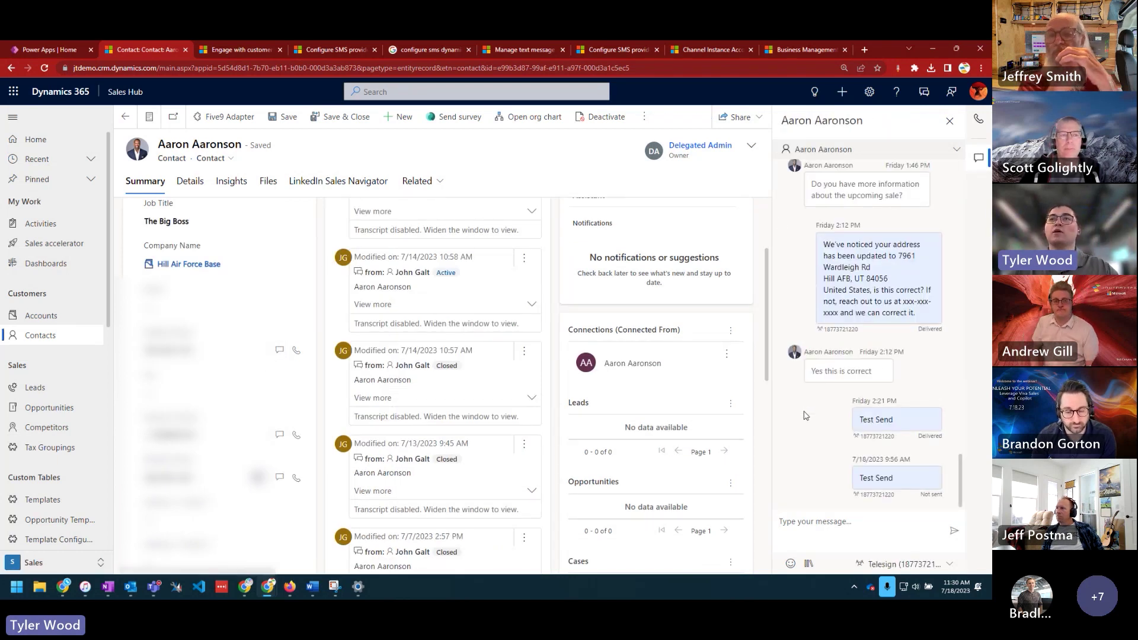
mouse_move(963, 477)
left_mouse_down()
mouse_move(965, 296)
mouse_move(955, 460)
left_mouse_up()
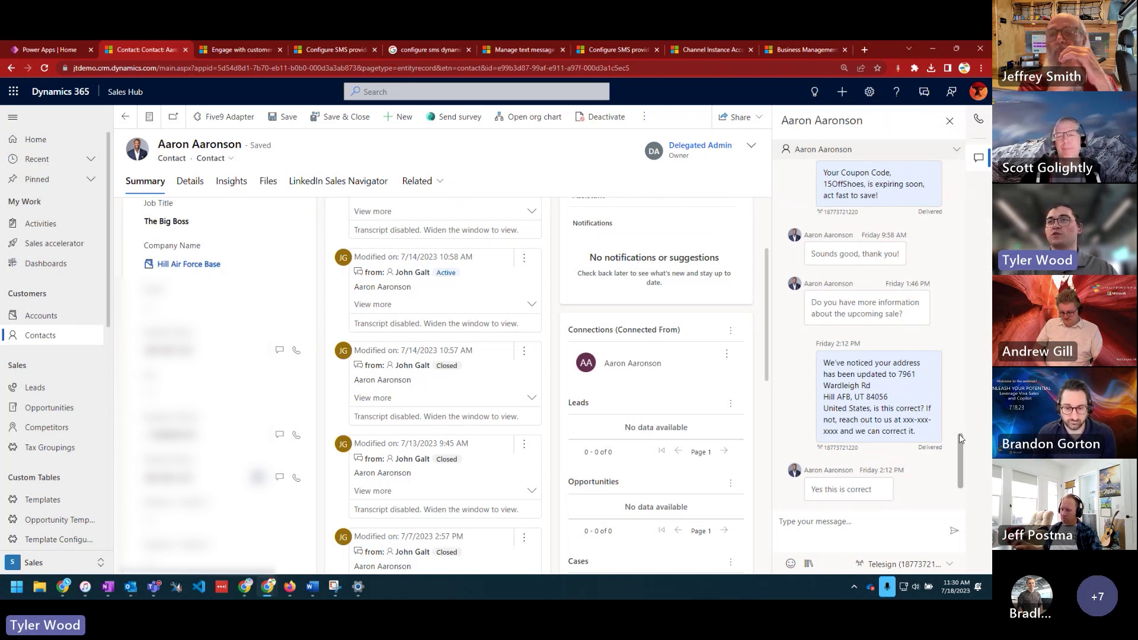
scroll(960, 438, "down", 3)
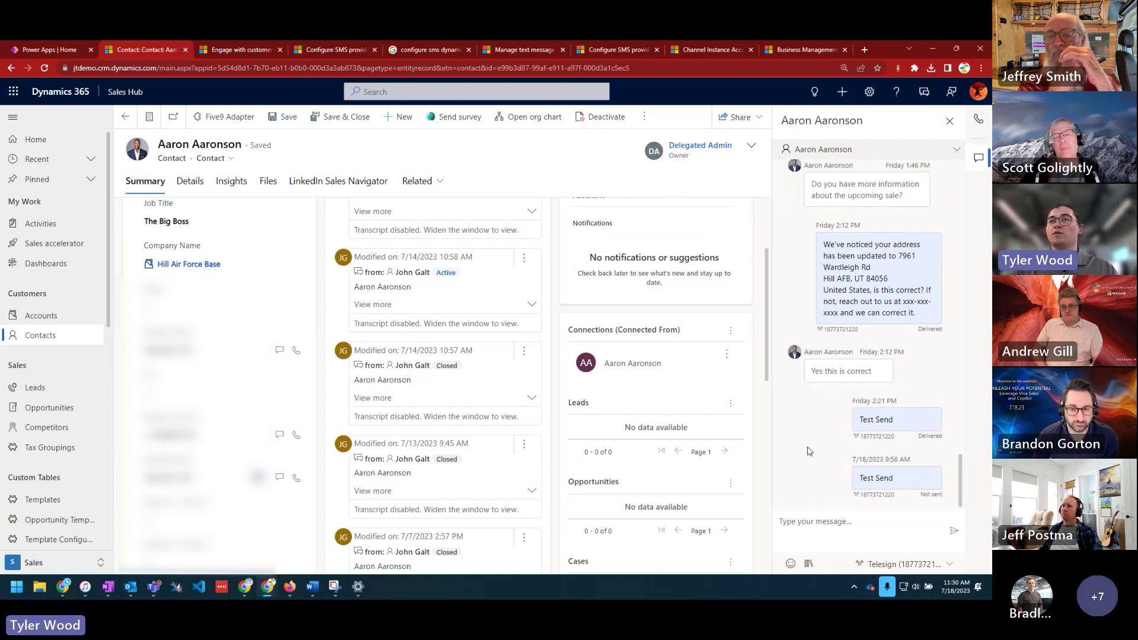
mouse_move(926, 498)
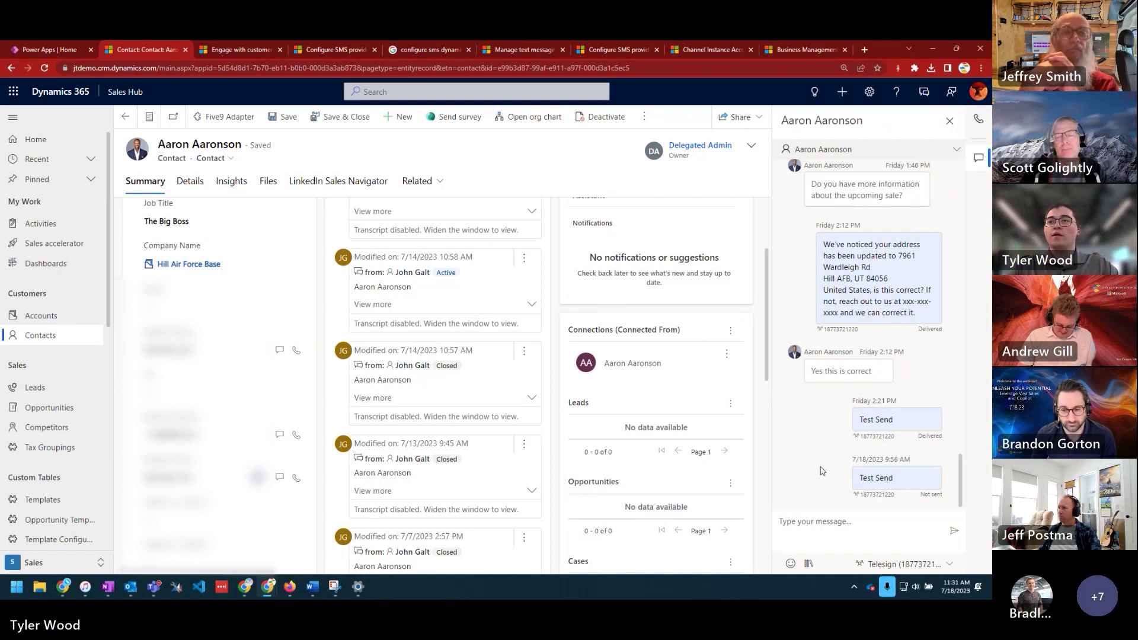
left_click(883, 568)
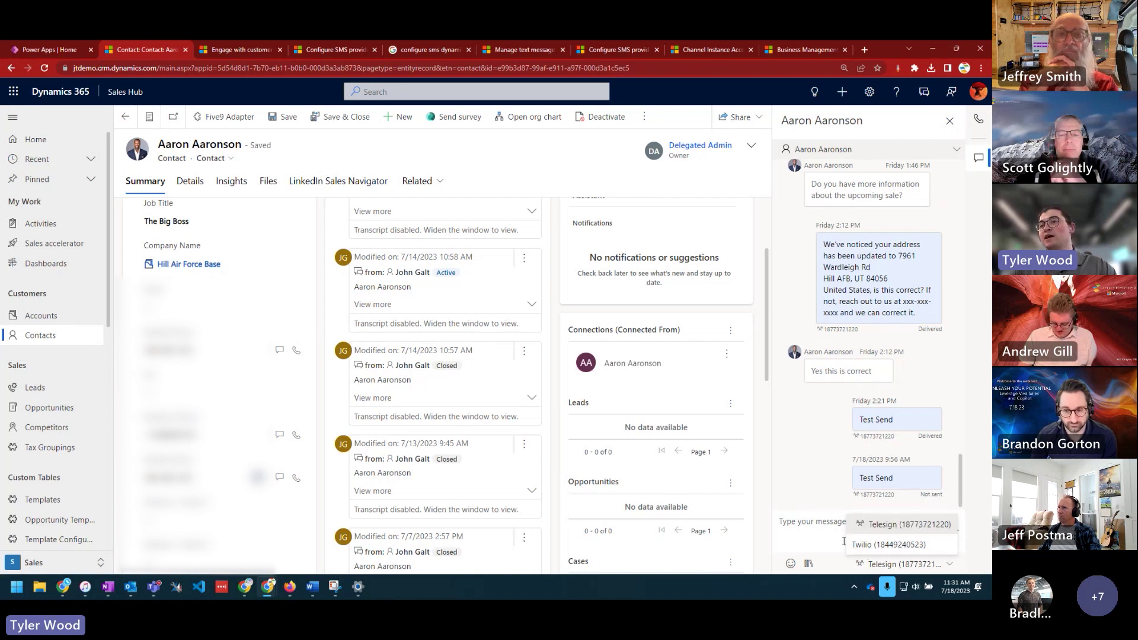
Keep Telesign as sender and choose the Address Change Confirmation template, previewing its {{AccountAddress1}} placeholder
left_click(815, 547)
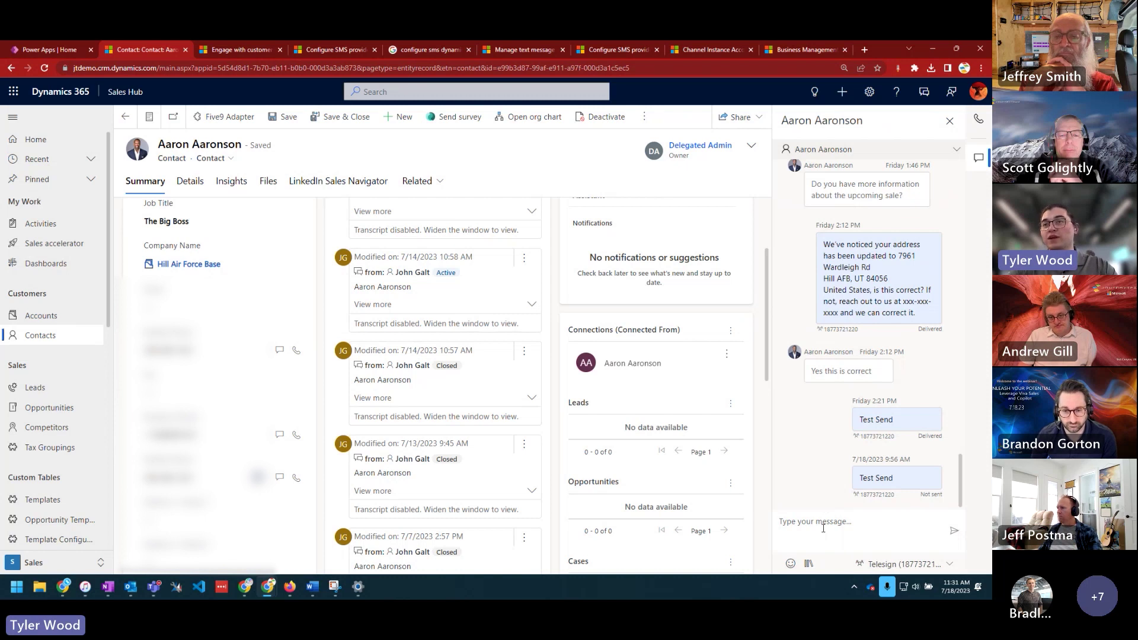
left_click(808, 565)
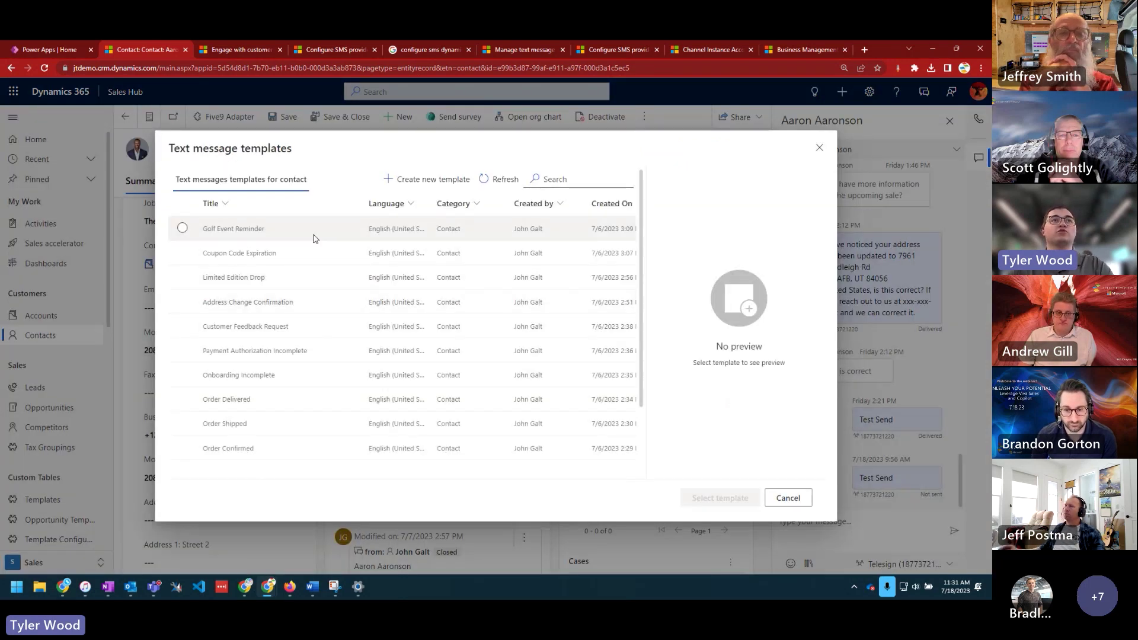
left_click(296, 236)
left_click(305, 253)
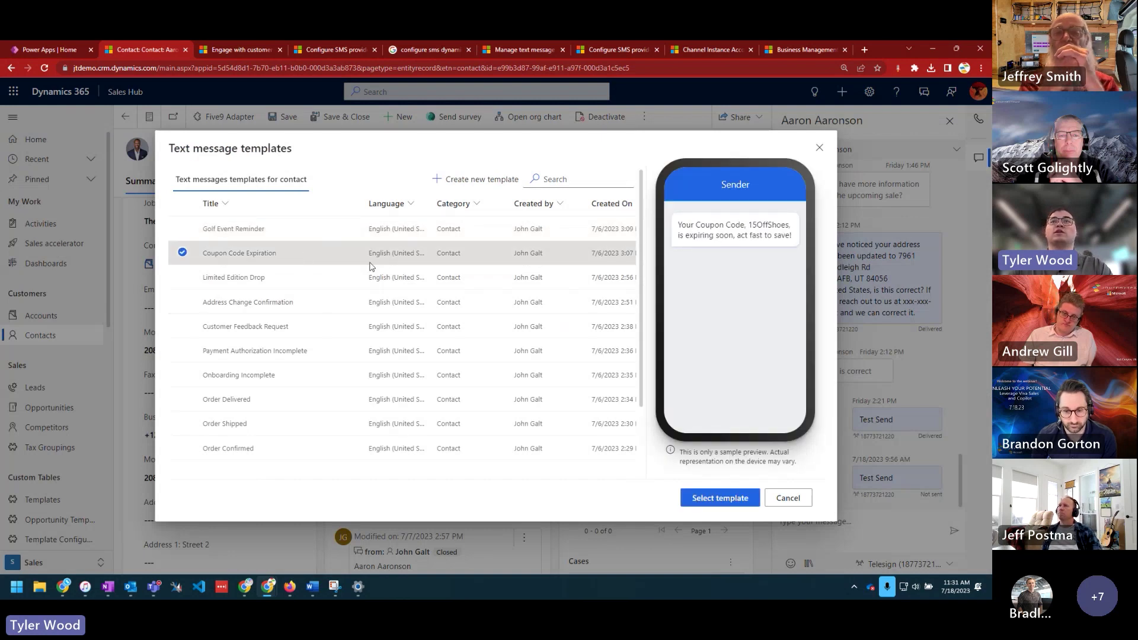
left_click(316, 286)
left_click(305, 303)
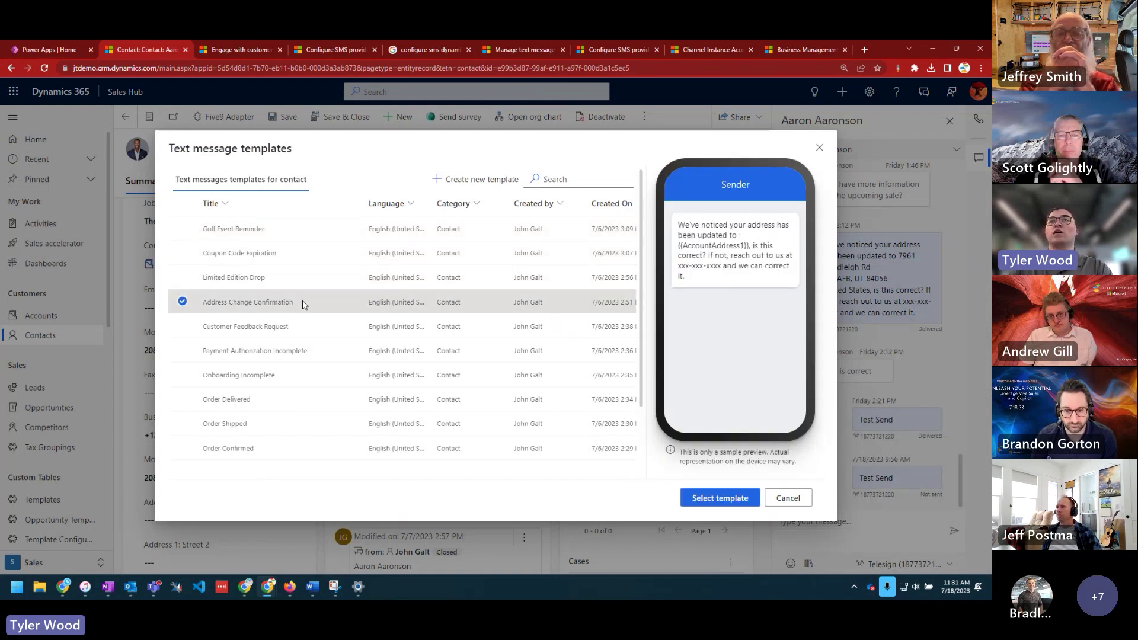
left_click_drag(678, 246, 751, 245)
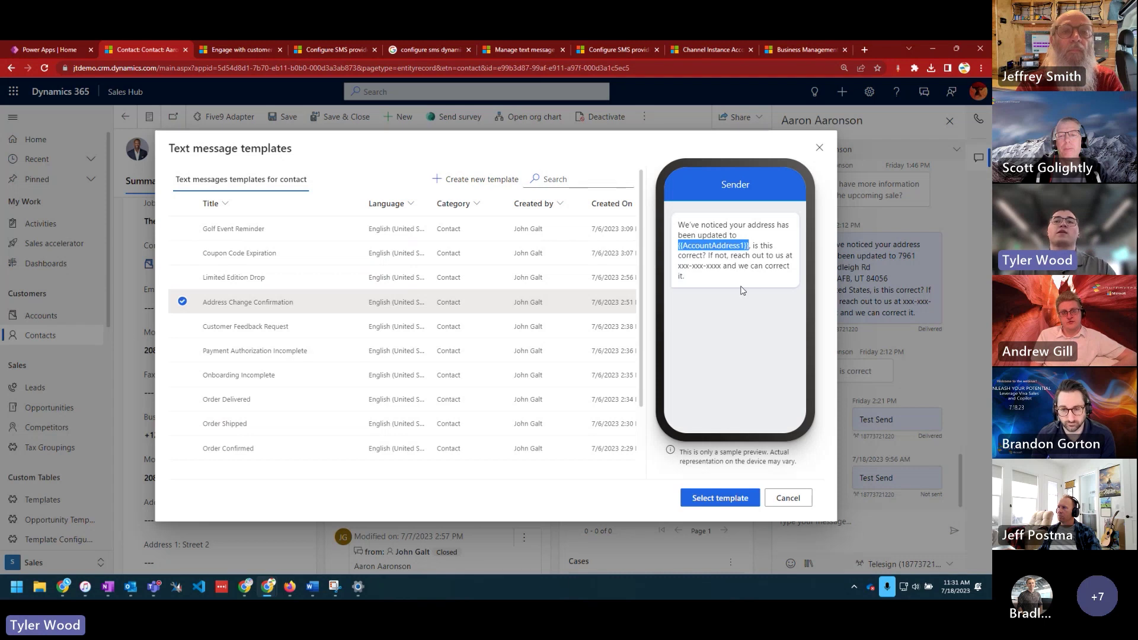
Insert the Address Change Confirmation template text with the contact's address and send it
left_click(702, 501)
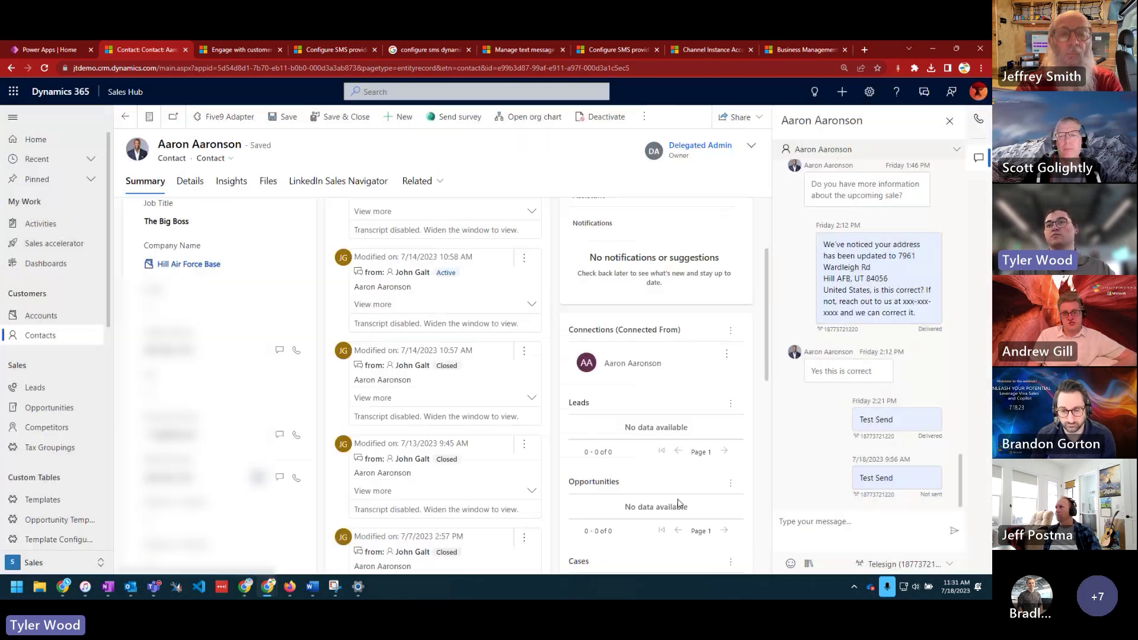
left_click(840, 521)
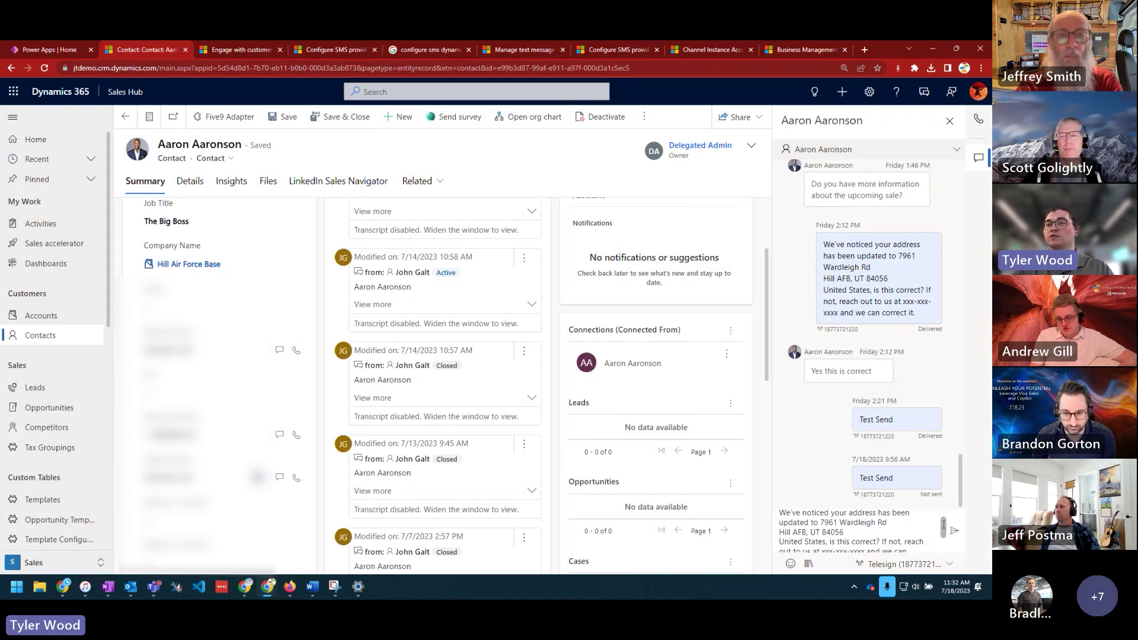
scroll(944, 524, "down", 2)
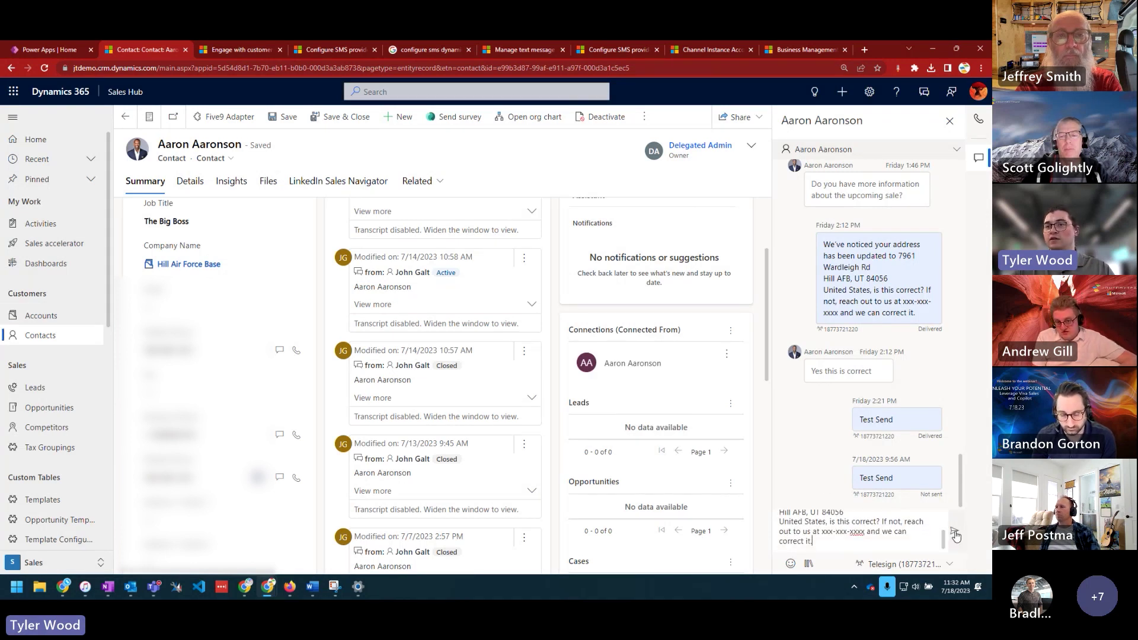
left_click(954, 532)
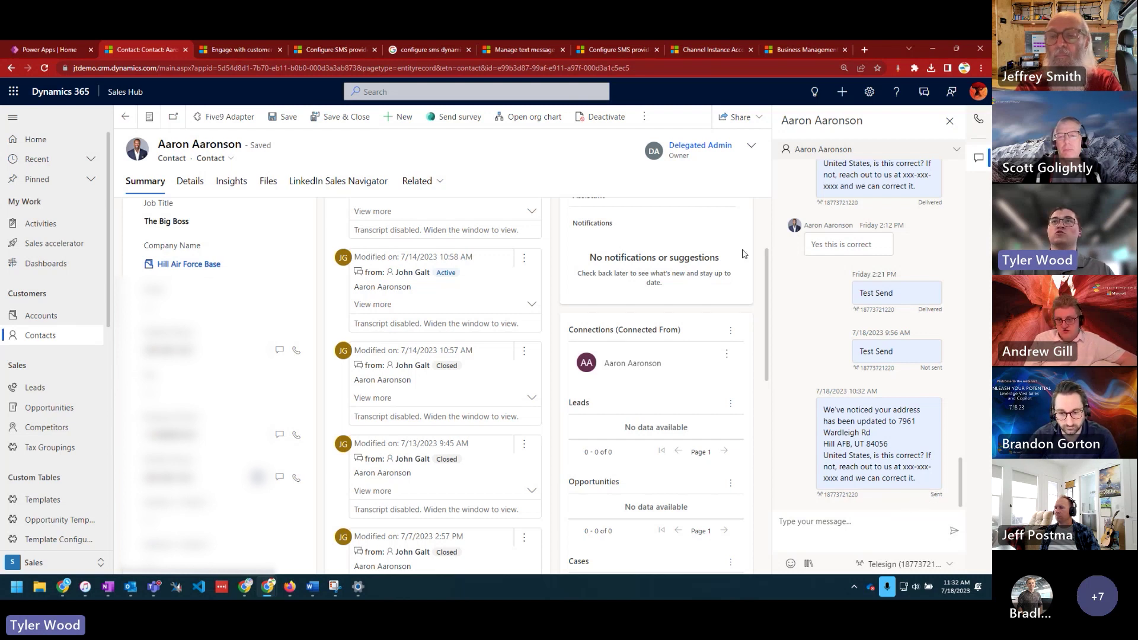
left_click(808, 150)
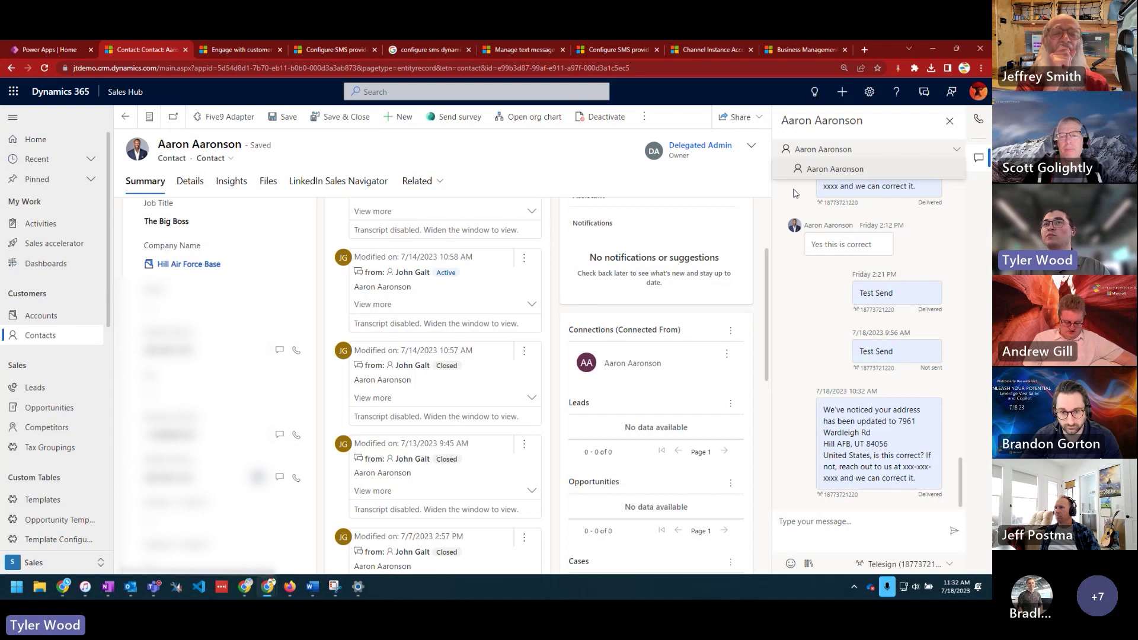
left_click(793, 194)
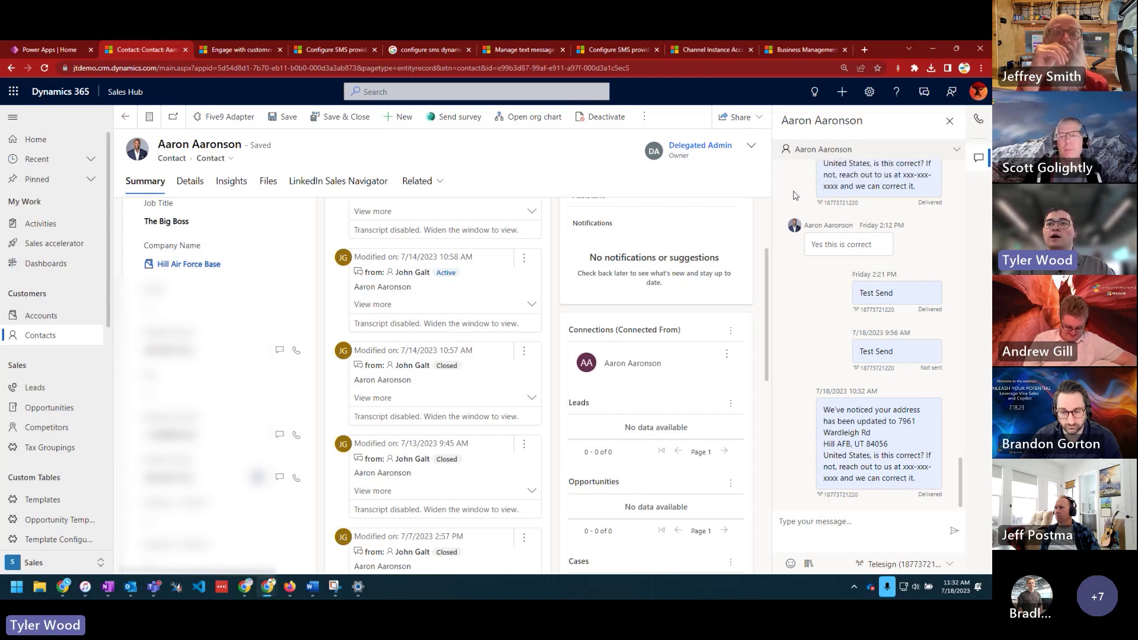